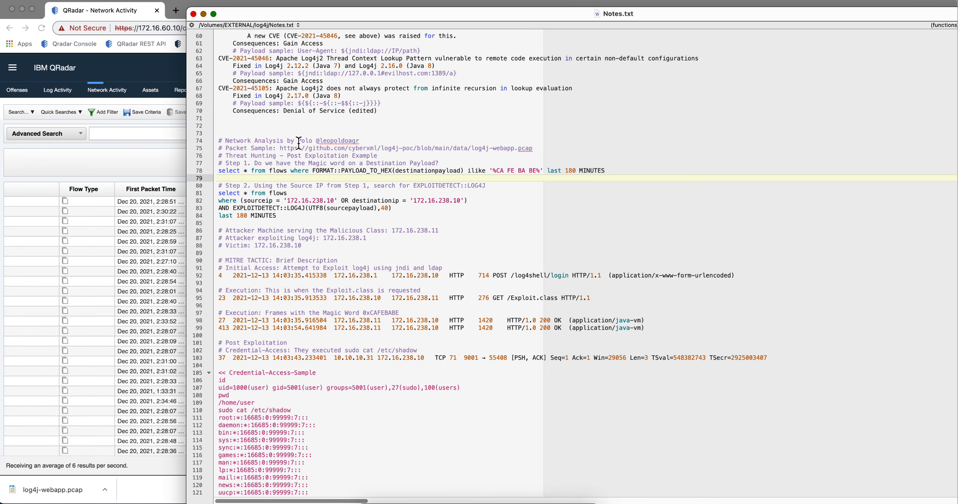
Read through the network analysis notes, highlighting the packet sample link and the CA FE BA BE magic word in Step 1.
drag(316, 141, 253, 142)
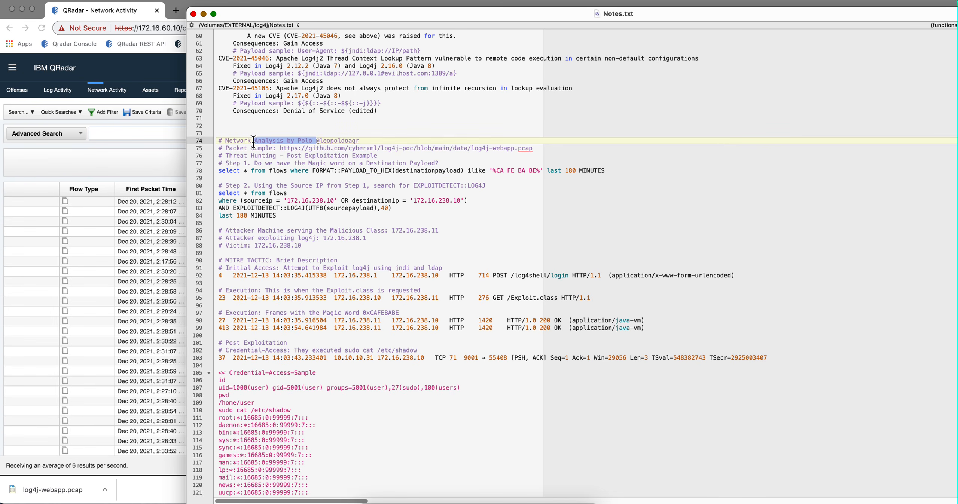
click(315, 133)
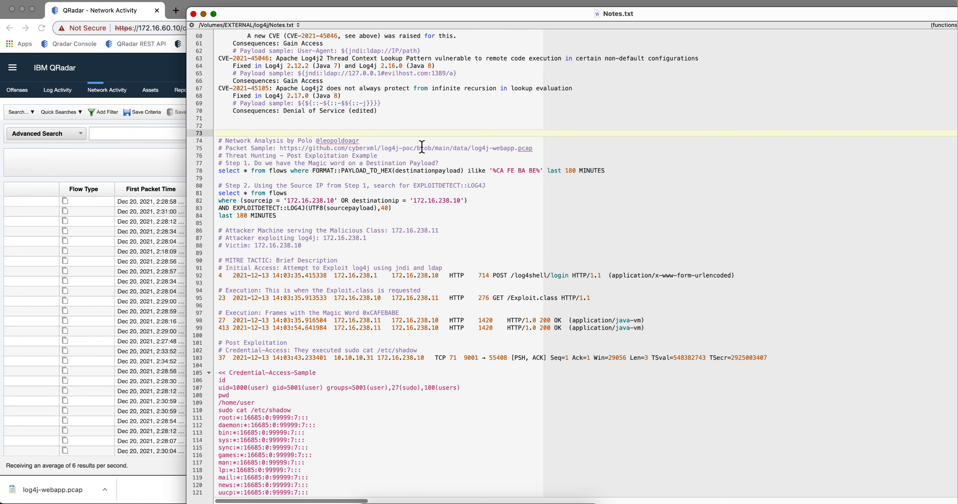
drag(541, 149, 226, 148)
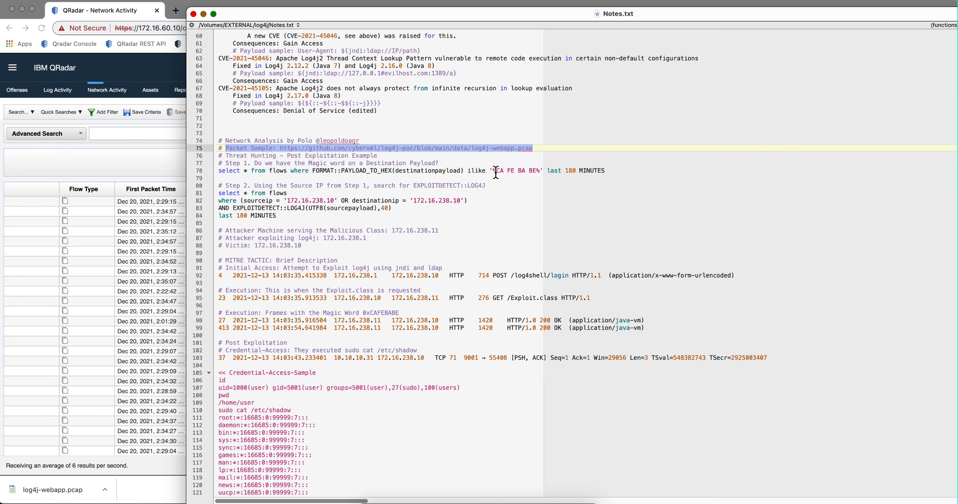
drag(496, 171, 536, 170)
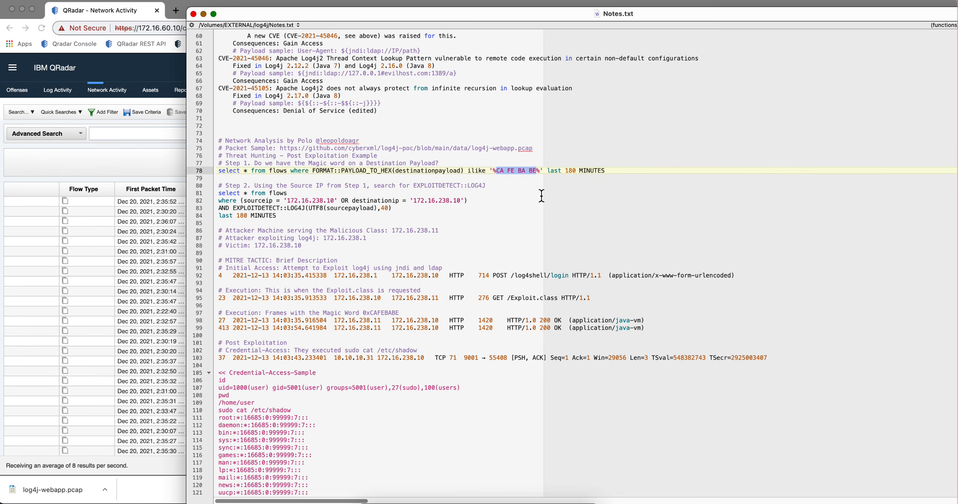
click(541, 193)
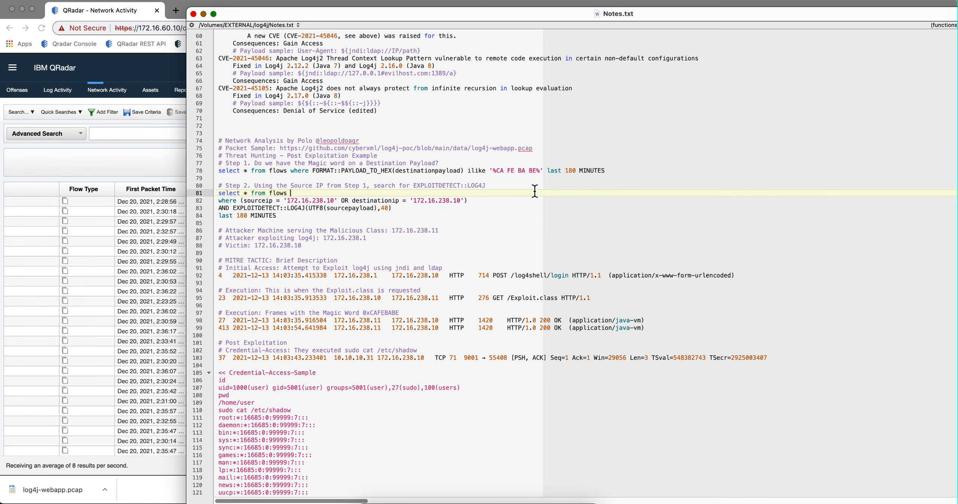
click(541, 172)
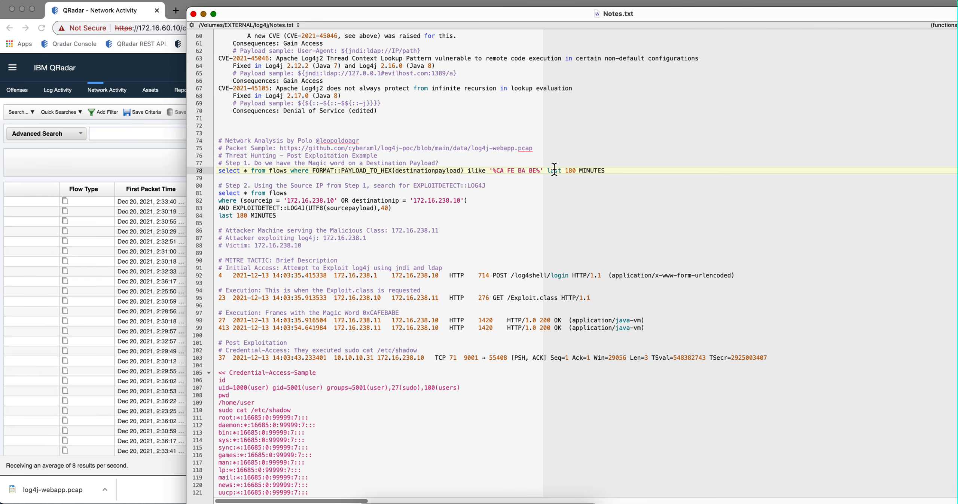
Copy the Step 1 FORMAT::PAYLOAD_TO_HEX query from the notes and paste it into the QRadar Advanced Search box.
drag(608, 171, 206, 172)
key(ctrl+c)
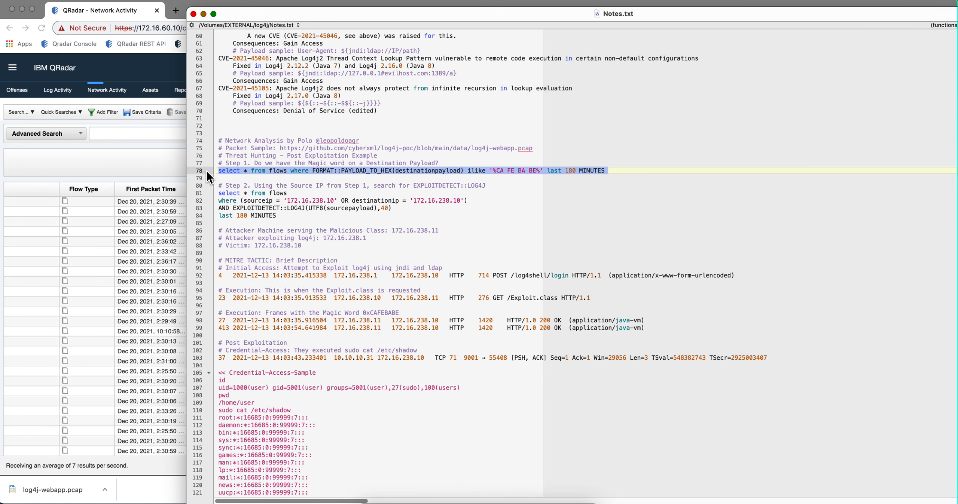
click(328, 150)
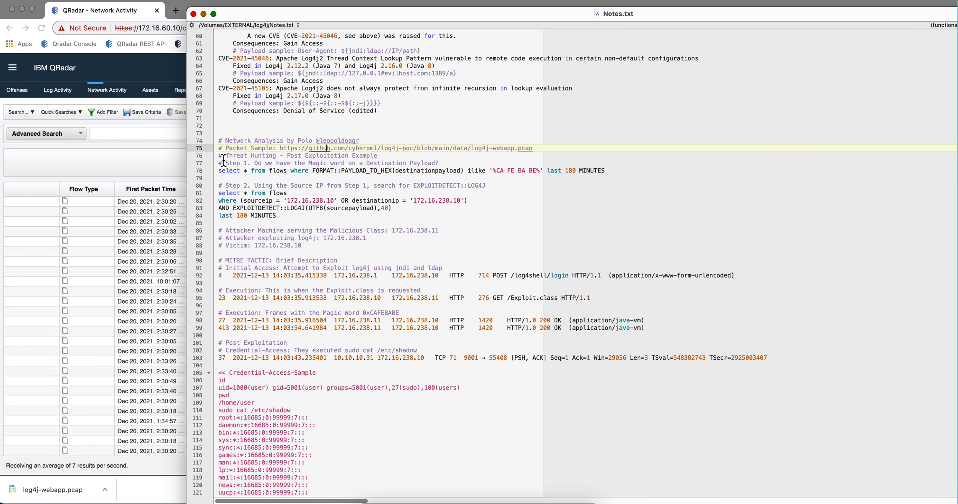
click(167, 162)
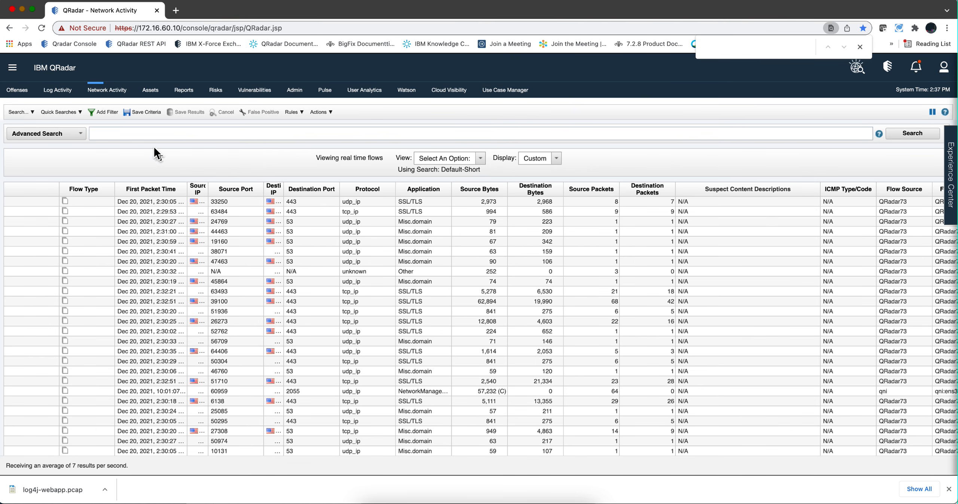
click(116, 133)
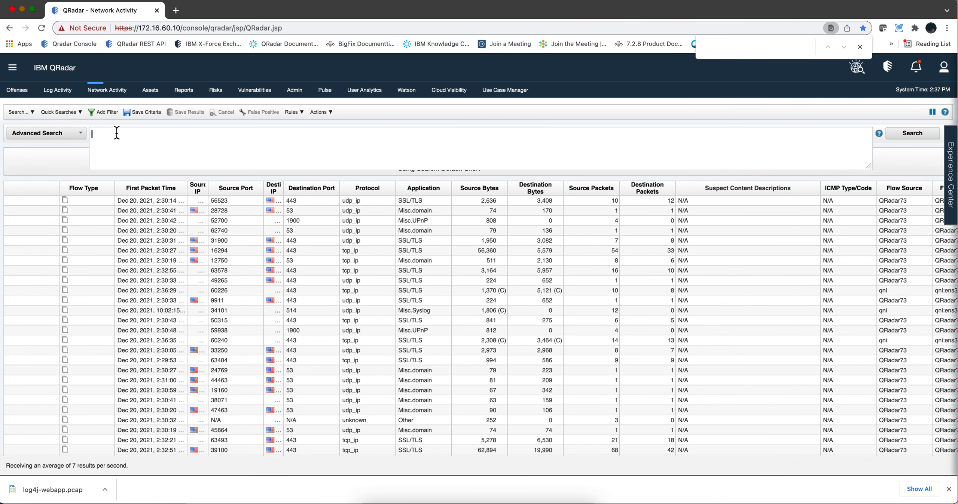
key(ctrl+v)
Change the query's time range to last 8 HOURS and run the search.
drag(480, 134, 437, 134)
text(8 )
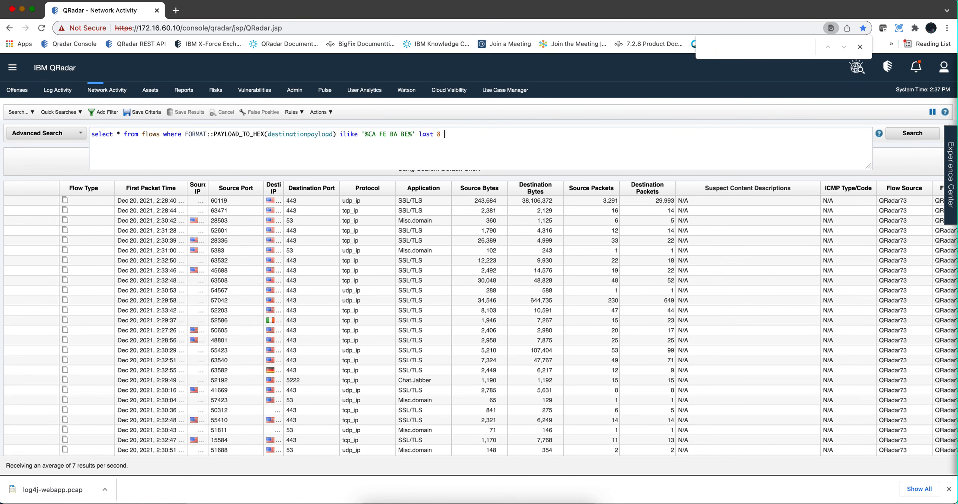
text(hours)
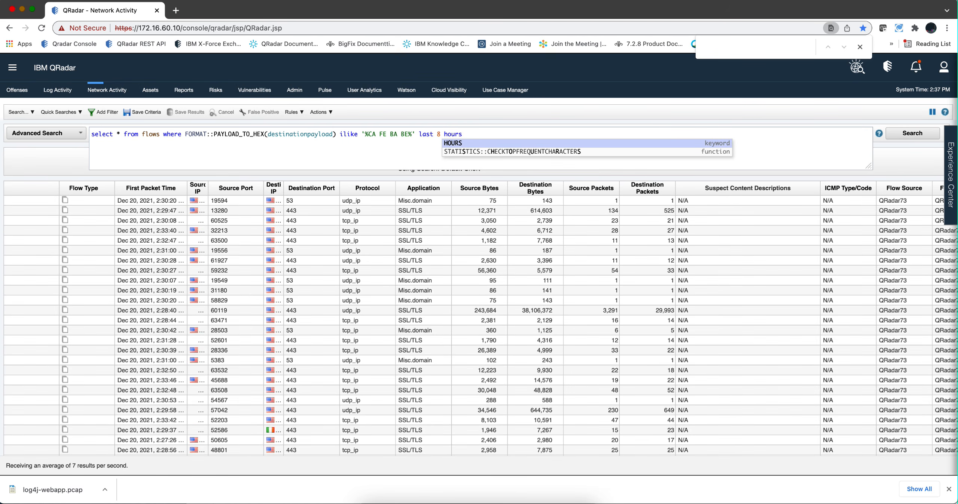
click(465, 144)
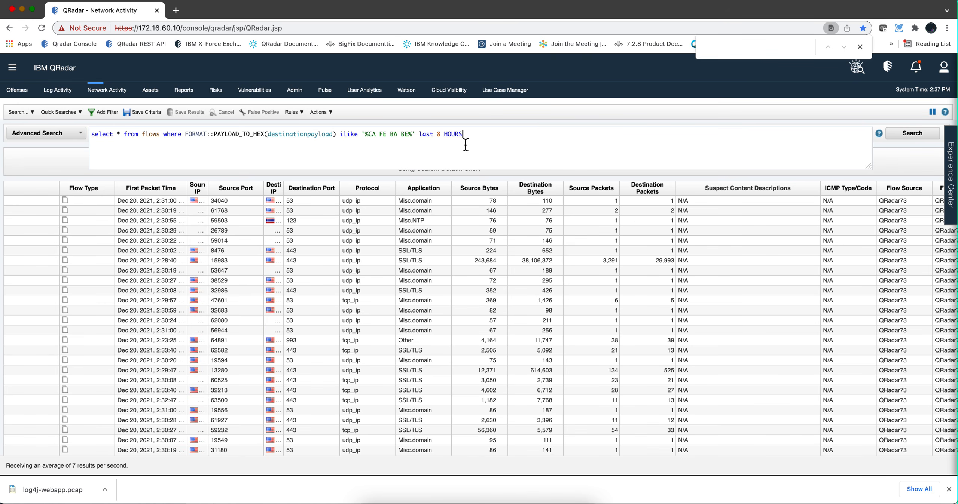
click(917, 135)
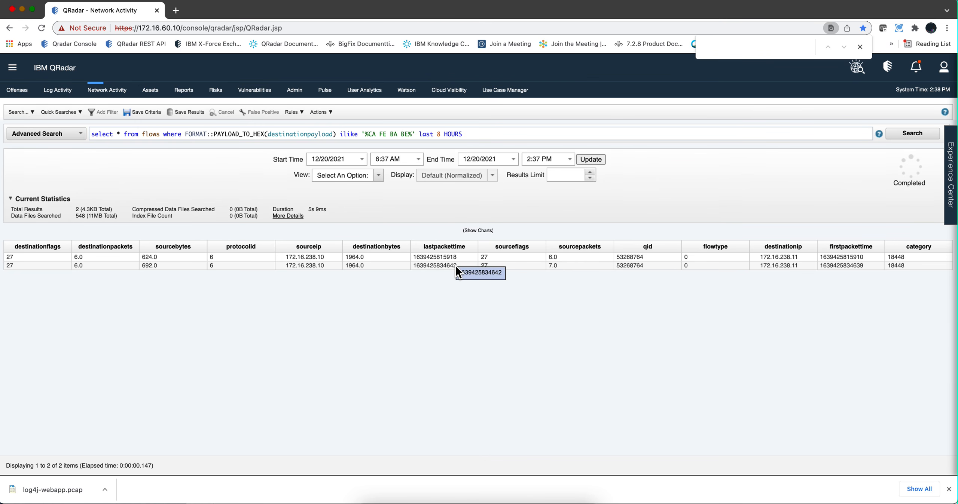
Open the second matching flow's details and scroll down to its source and destination payloads.
double_click(445, 266)
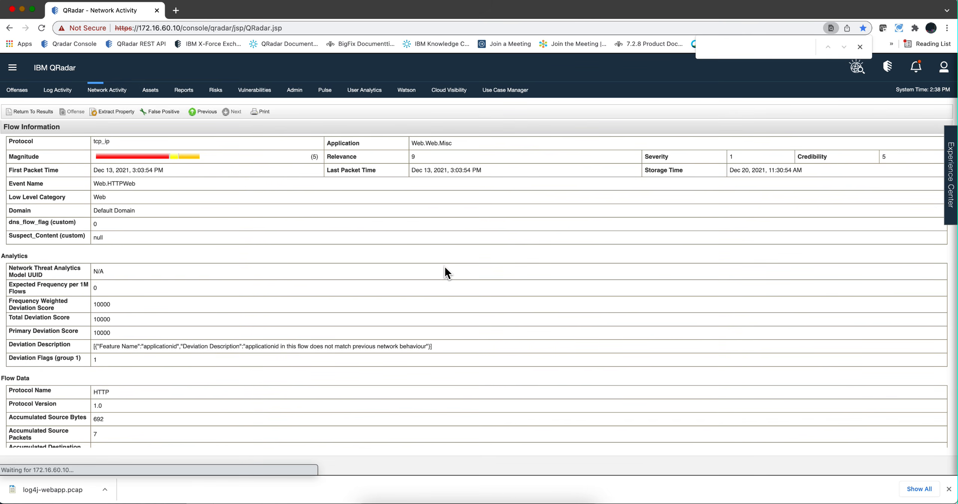
scroll(405, 264, down, 10)
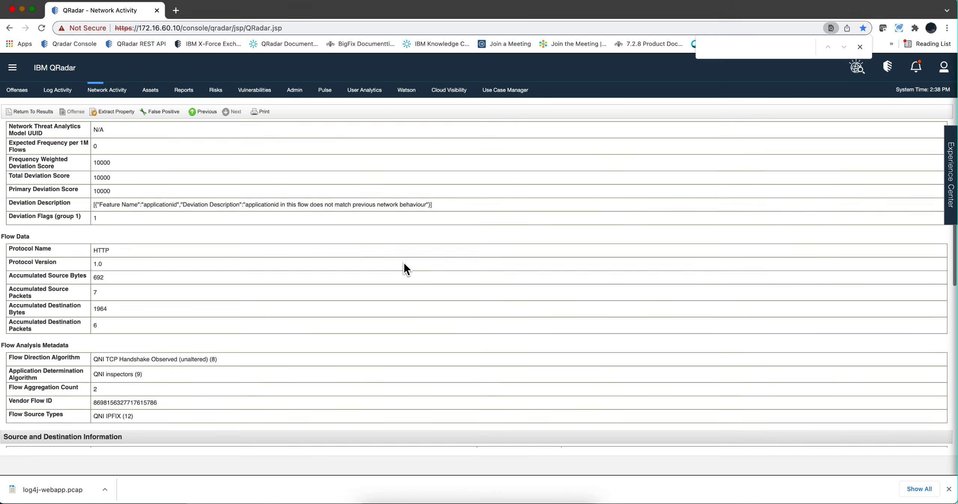
scroll(404, 262, down, 5)
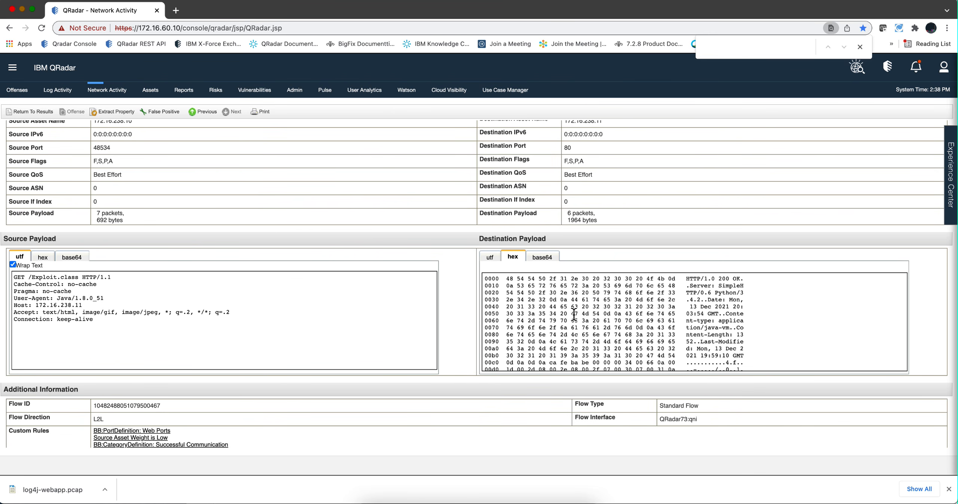
scroll(573, 314, down, 3)
scroll(574, 313, down, 1)
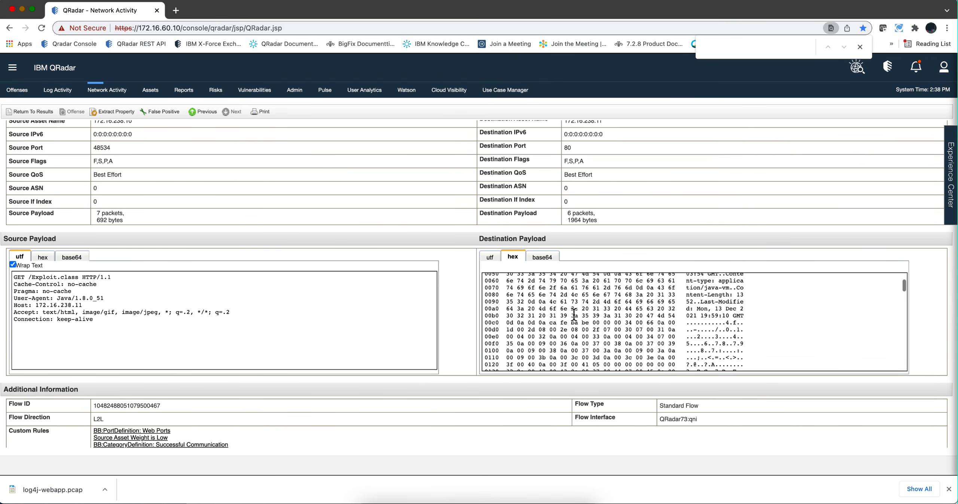
Highlight the ca fe ba be bytes in the destination payload hex view, closing the client exception dialog.
drag(588, 322, 550, 323)
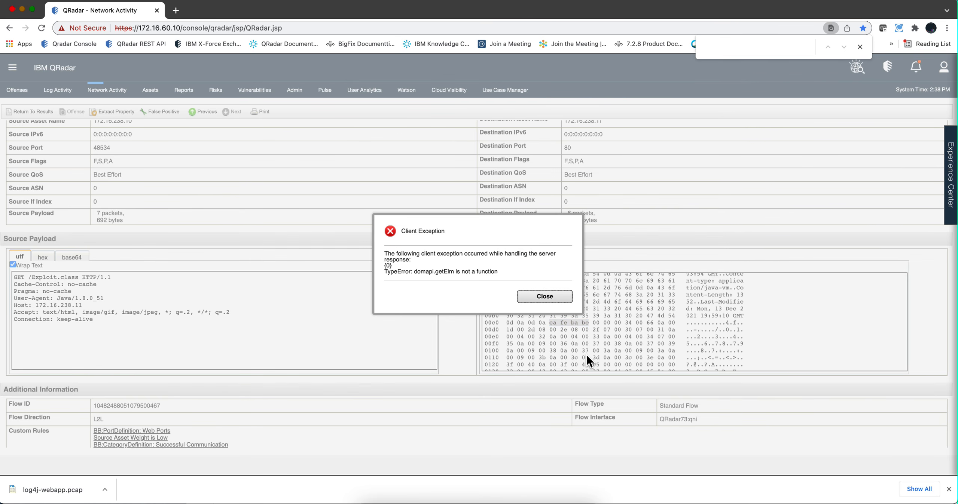
click(547, 296)
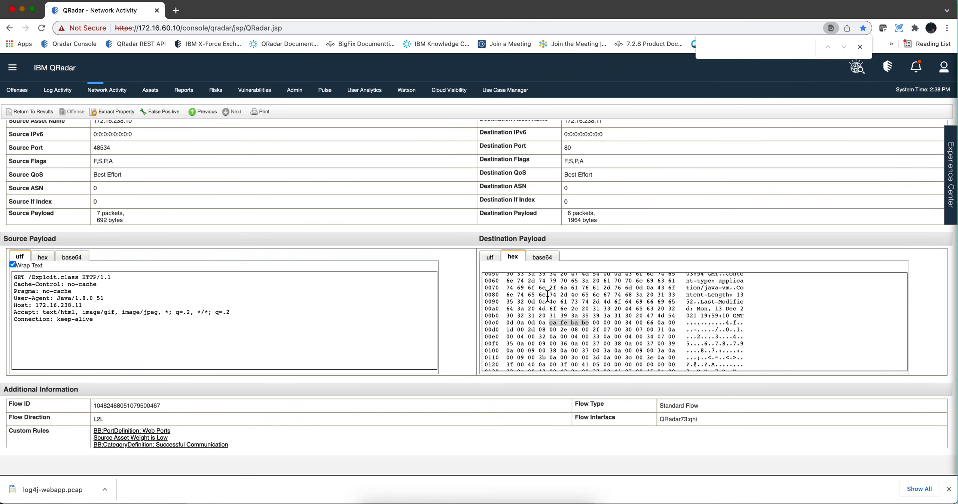
click(582, 323)
drag(589, 323, 550, 325)
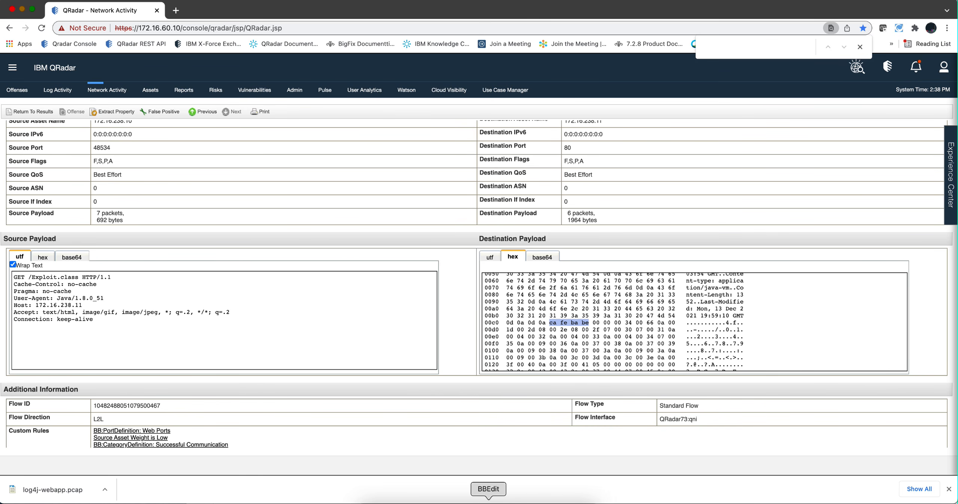
Copy the Step 2 EXPLOITDETECT::LOG4J query for the source IP 172.16.238.10 from the notes.
click(488, 500)
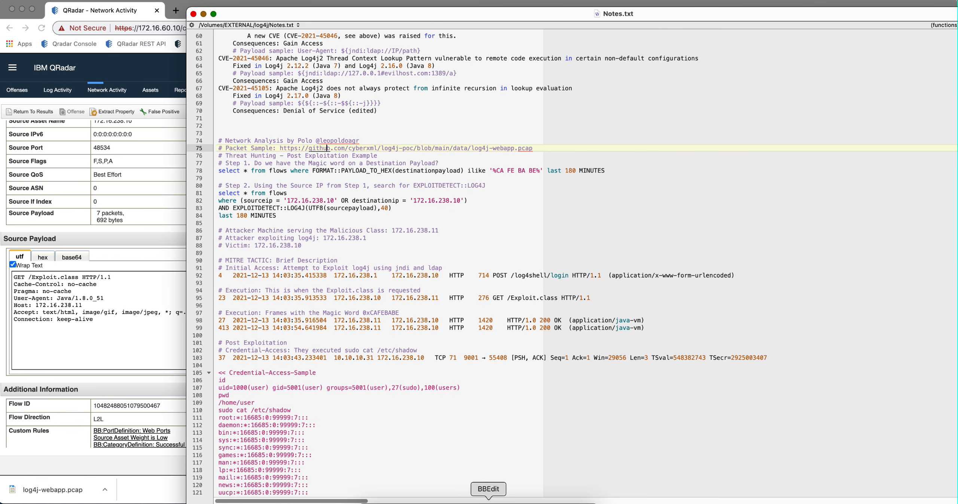
click(362, 199)
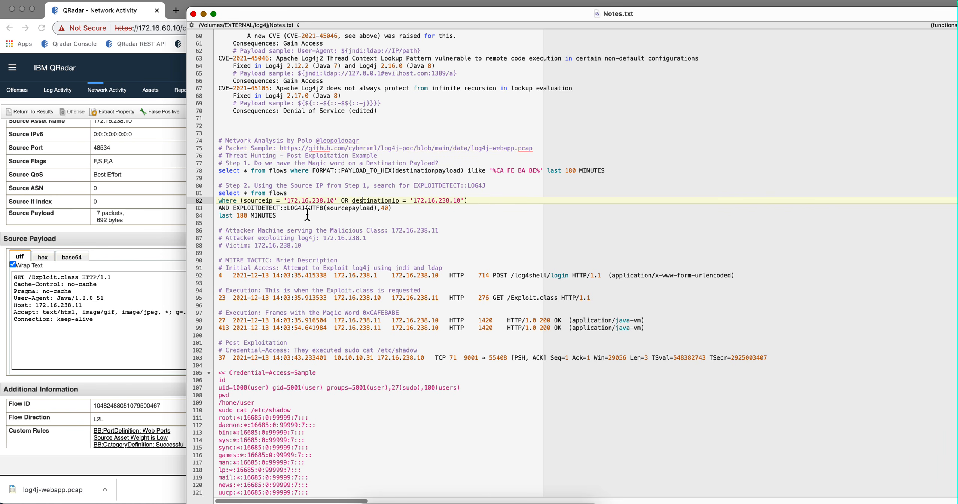
drag(276, 216, 217, 195)
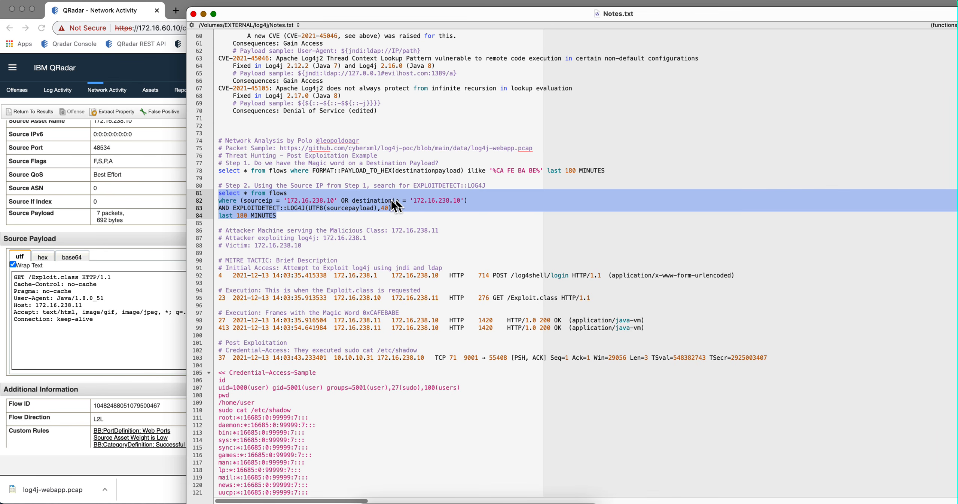
click(172, 260)
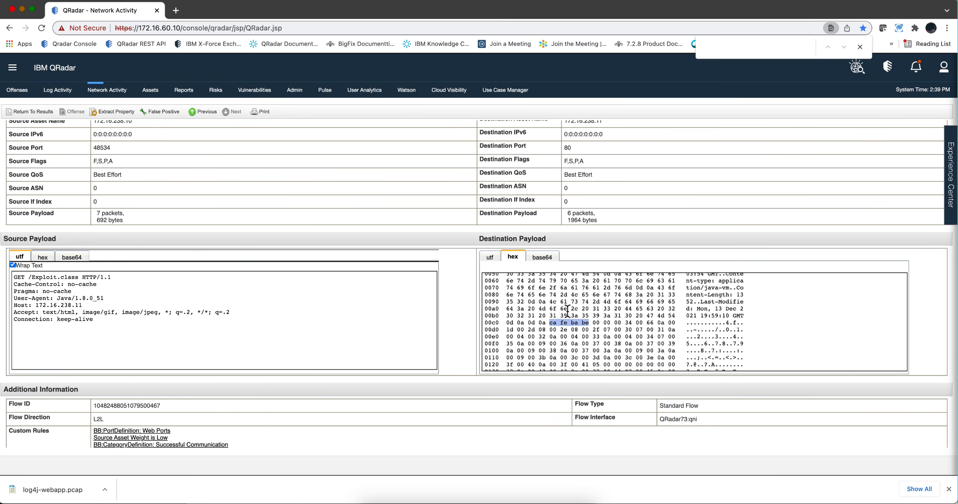
key(super+Tab)
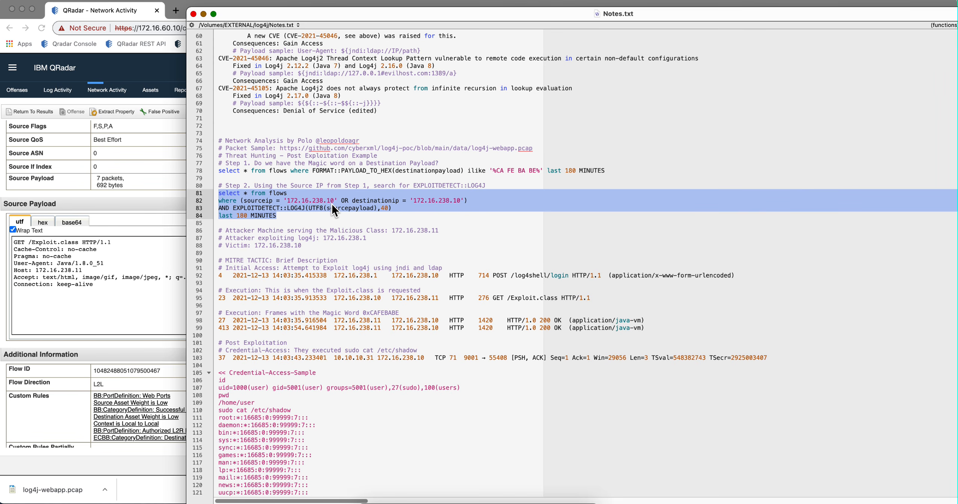
key(super+Tab)
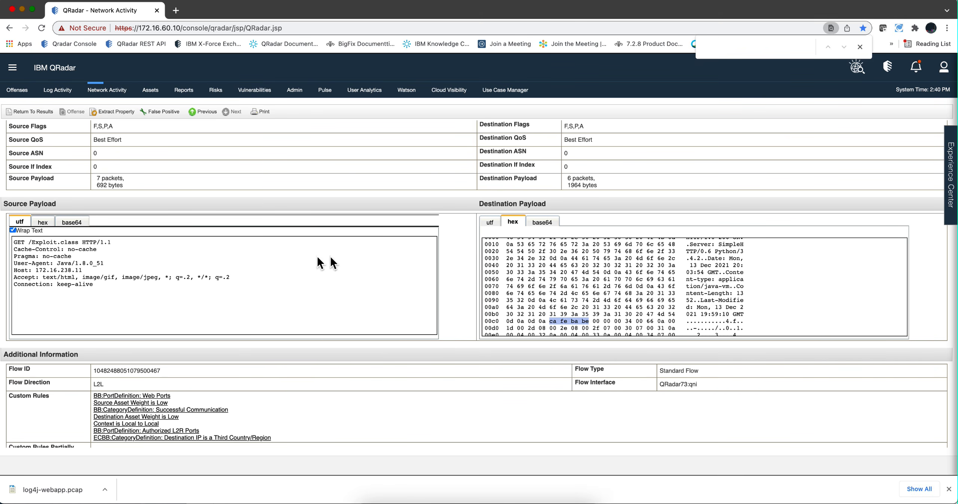
click(269, 275)
scroll(269, 275, up, 3)
scroll(269, 275, up, 1)
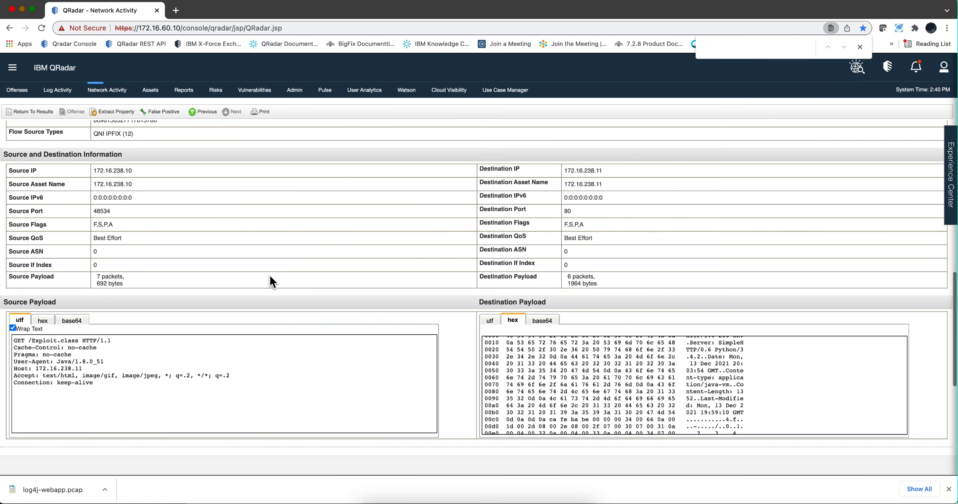
scroll(250, 217, down, 5)
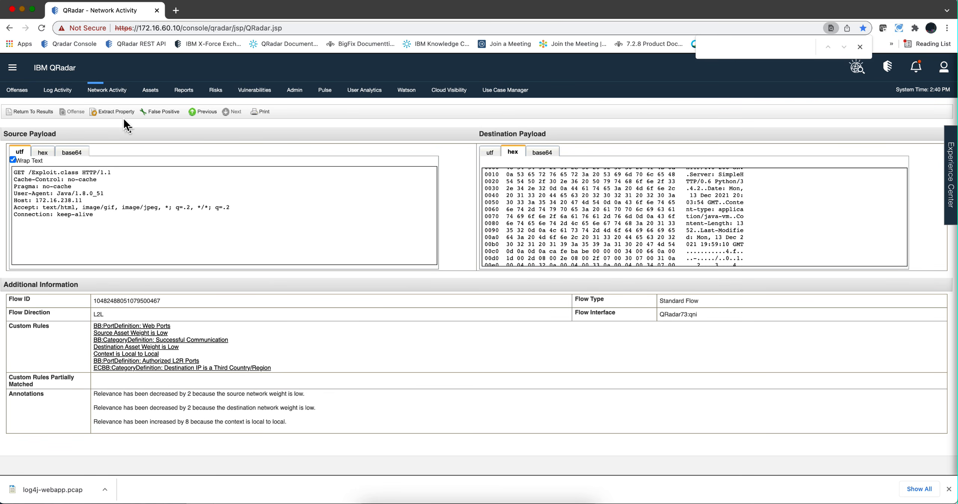
Return to Network Activity and paste the Step 2 query into the Advanced Search box.
click(111, 90)
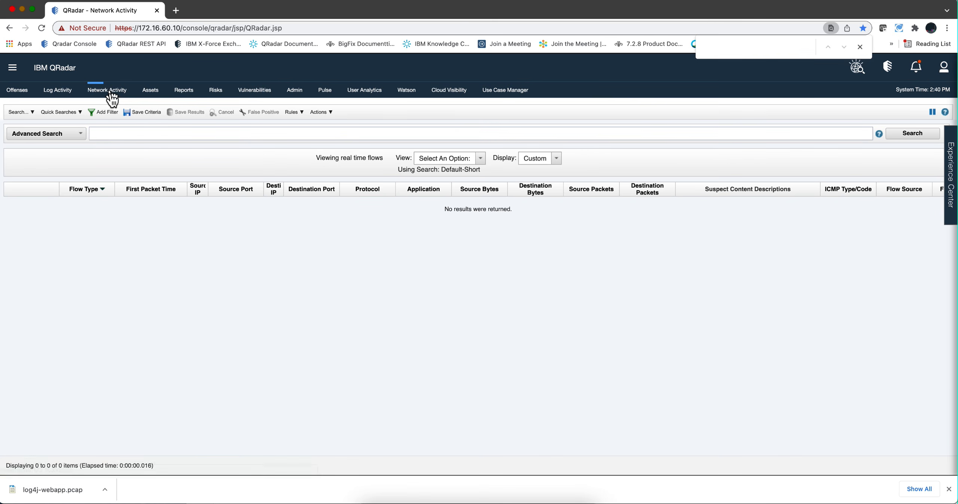
click(119, 134)
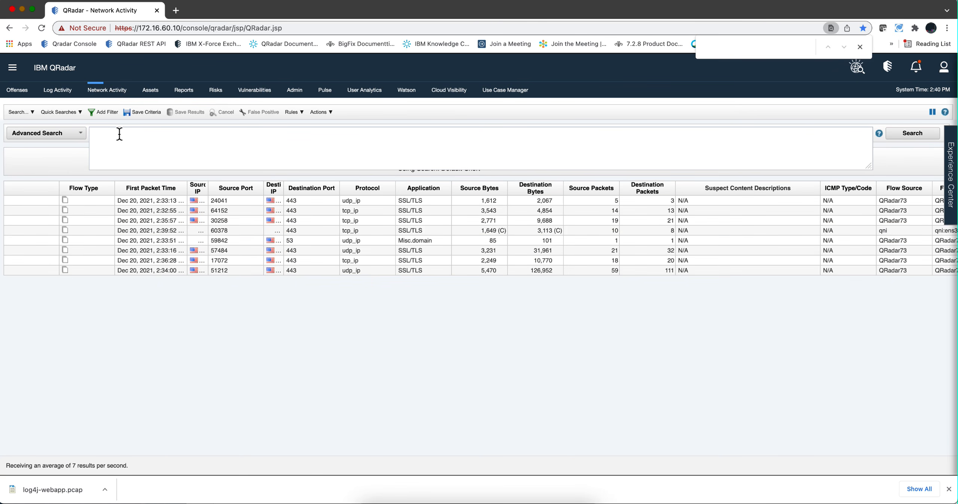
text(select * from flows where (sourceip = '172.16.238.10' OR destinationip = '172.16.238.10') AND EXPLOITDETECT::LOG4J(UTF8(sourcepayload),40) last 180 MINUTES)
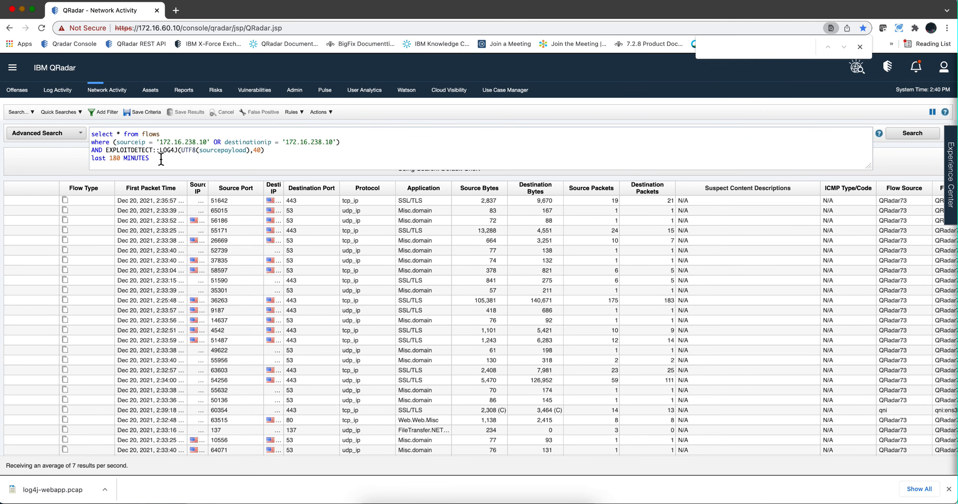
Change the query's time range to last 8 HOURS and run the Step 2 search.
drag(157, 159, 108, 158)
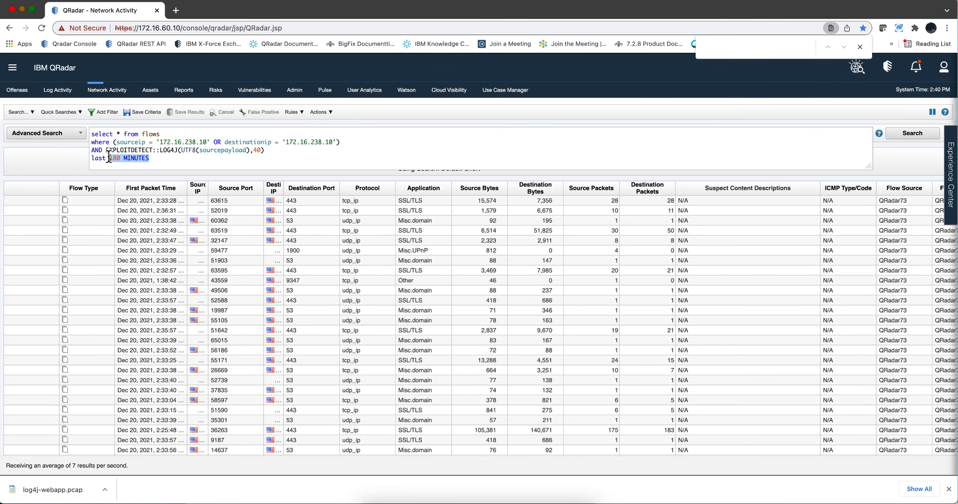
text(8h)
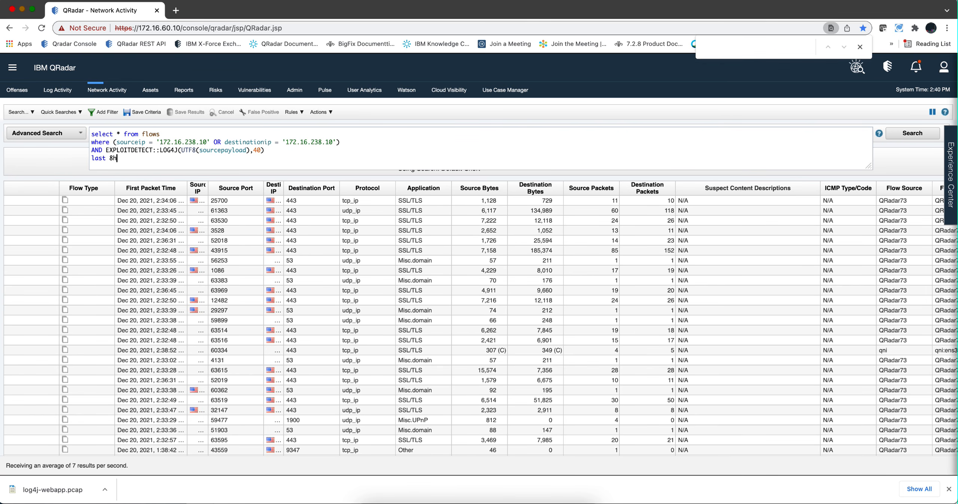
key(BackSpace)
text(h)
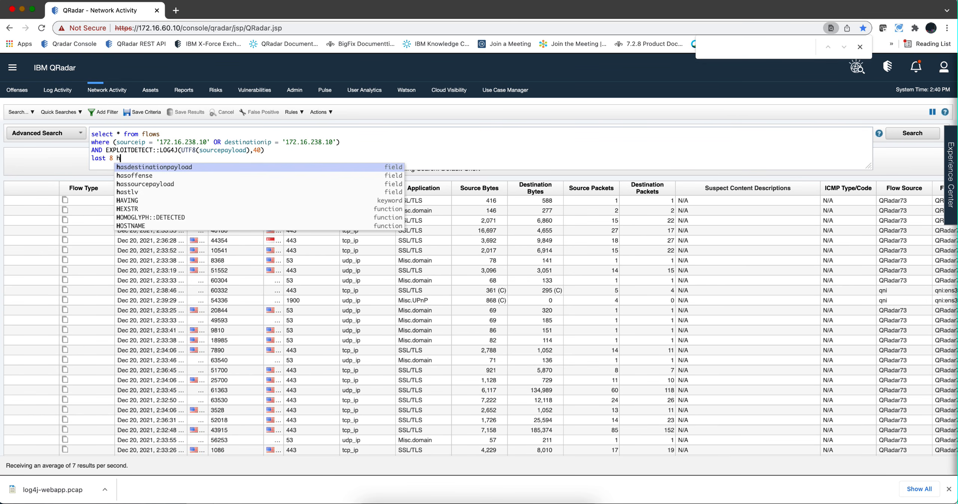
text(ou)
click(128, 169)
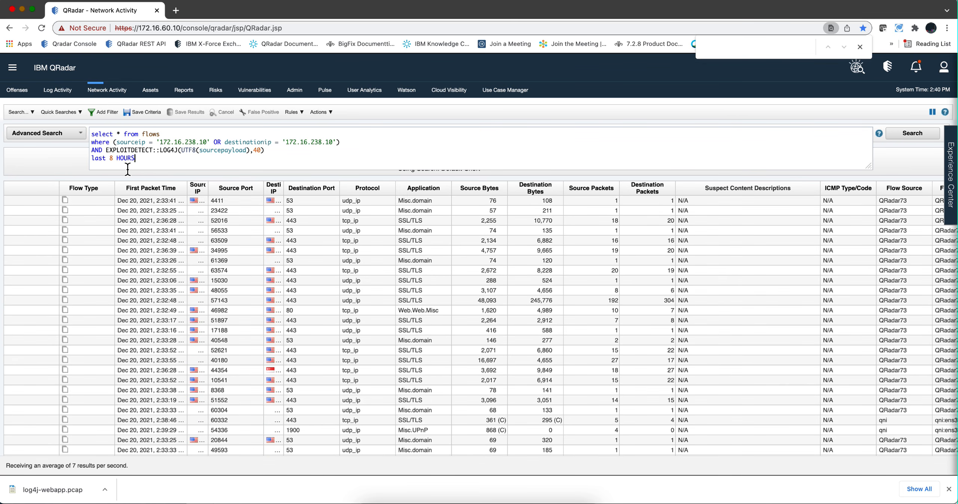
key(Return)
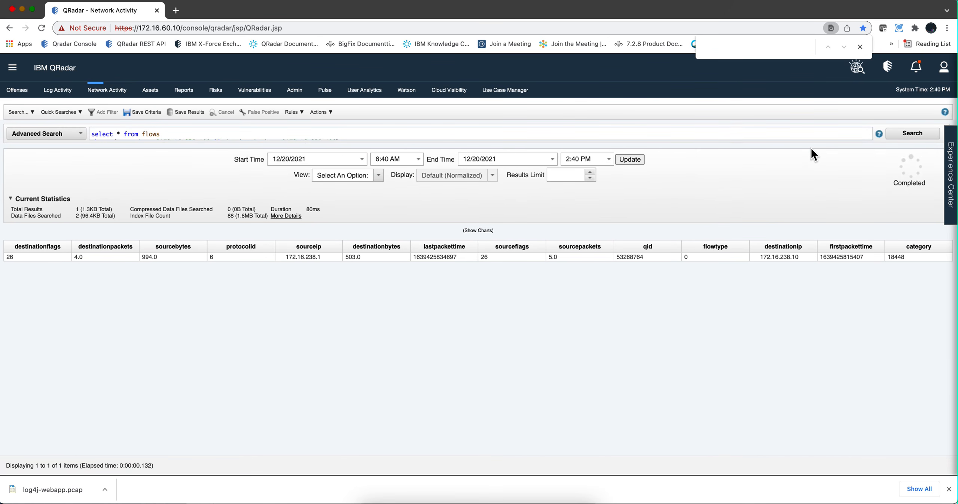
Open the single matching flow's details and examine its source and destination payloads.
double_click(452, 255)
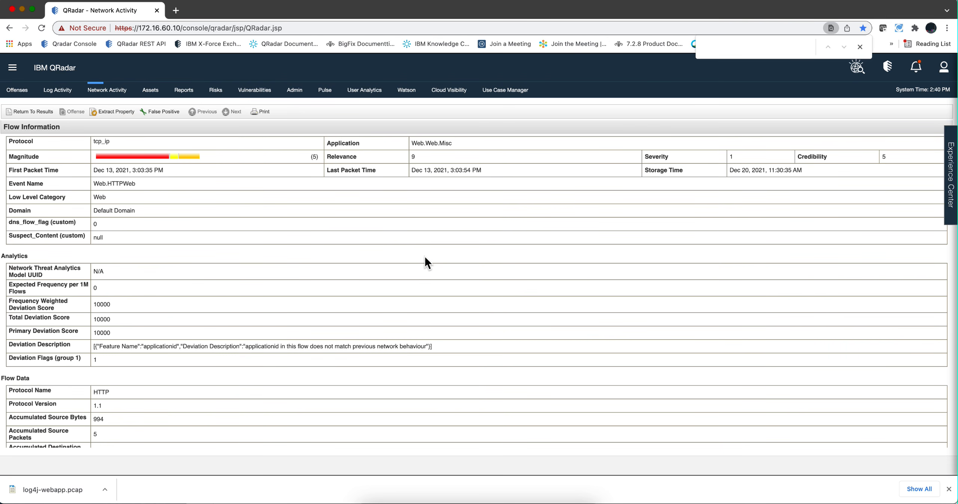
scroll(430, 262, down, 5)
scroll(425, 257, down, 5)
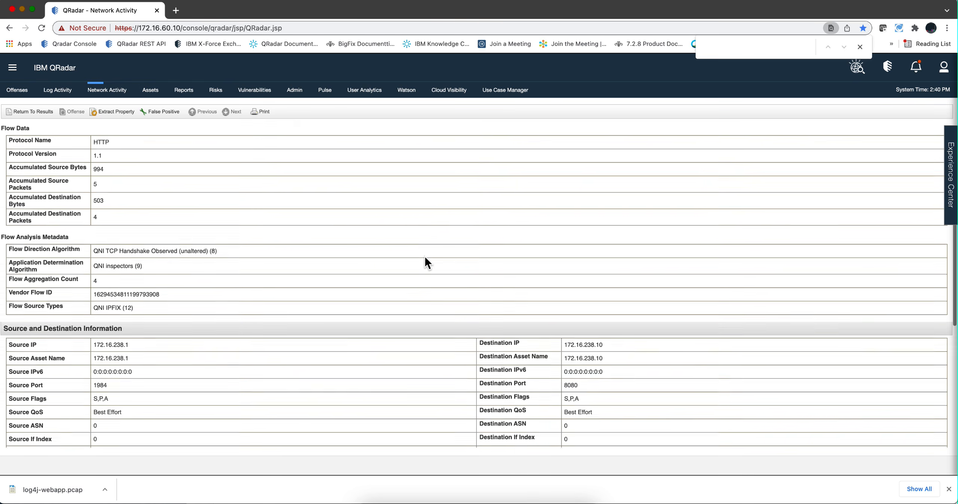
scroll(425, 257, down, 3)
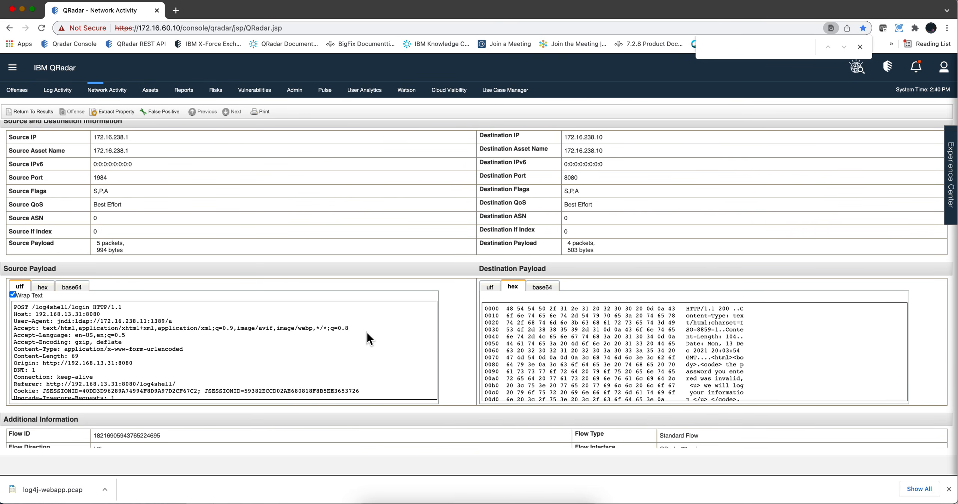
scroll(367, 333, down, 2)
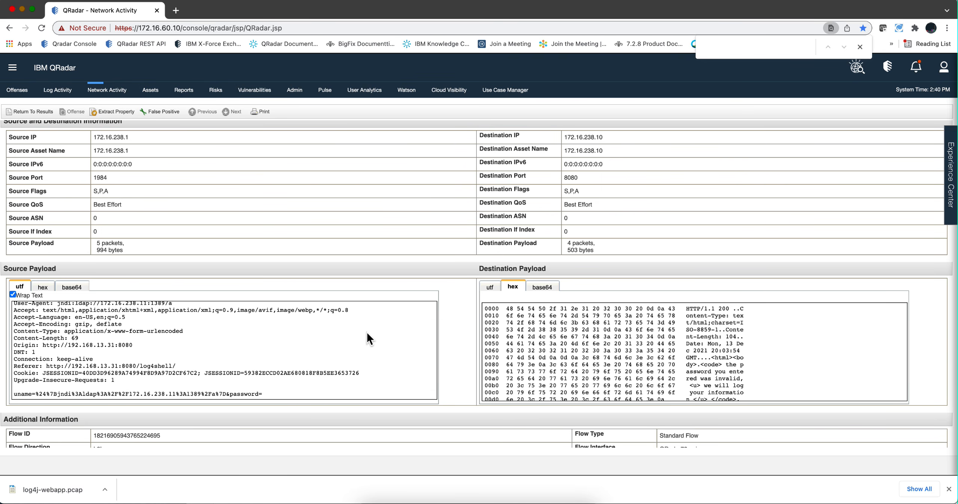
scroll(367, 332, up, 1)
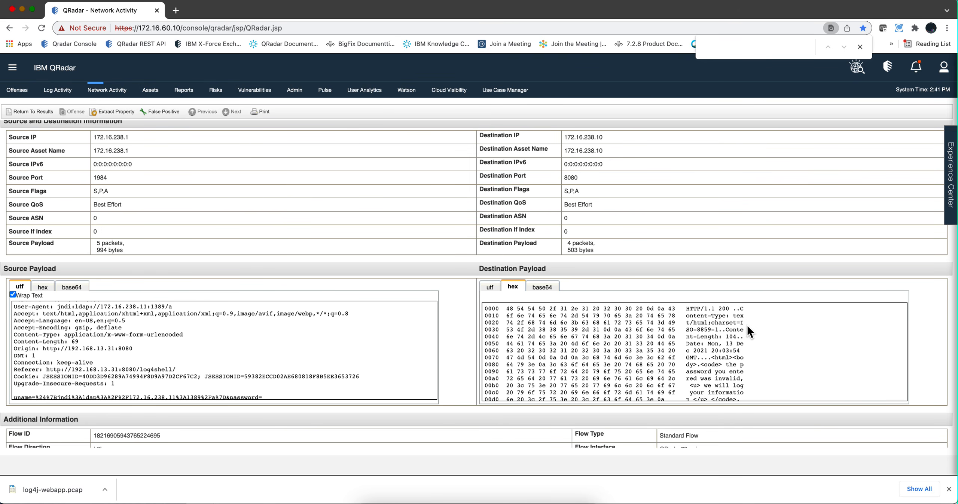
scroll(694, 351, down, 1)
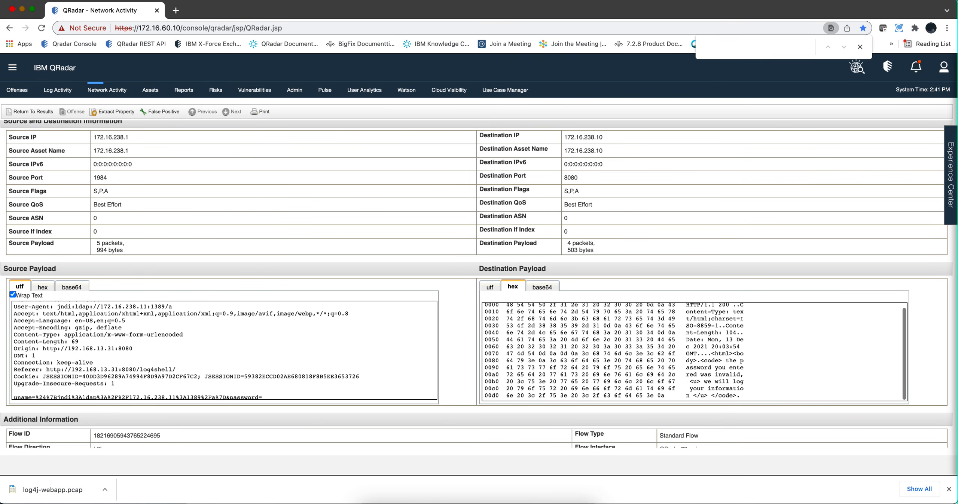